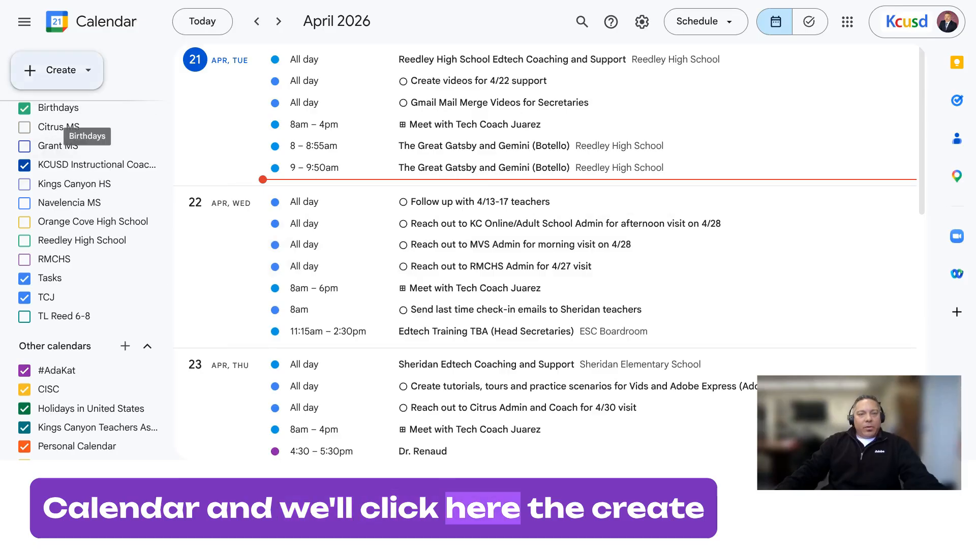
Step: Create a new calendar event with its full set of options open and title it "Admin Team Meeting"
left_click(56, 70)
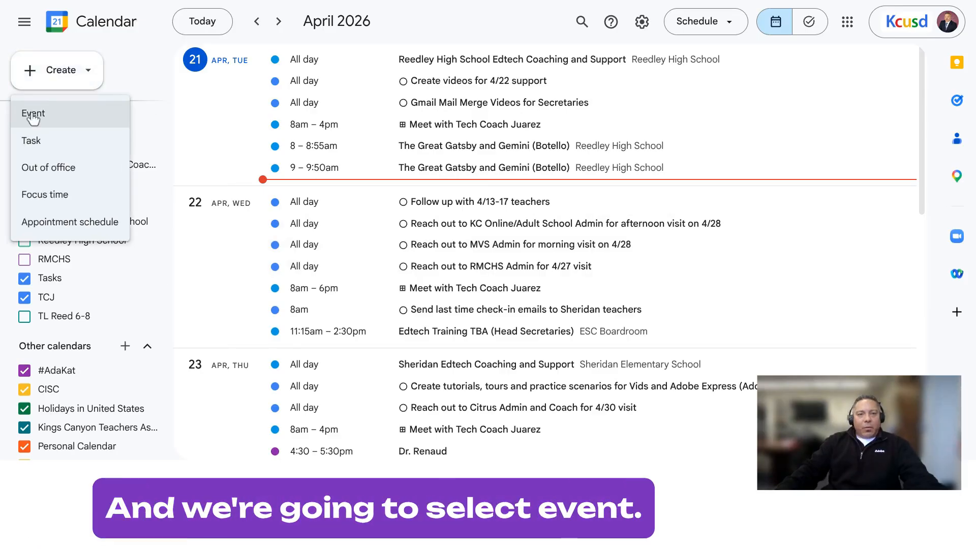
left_click(33, 113)
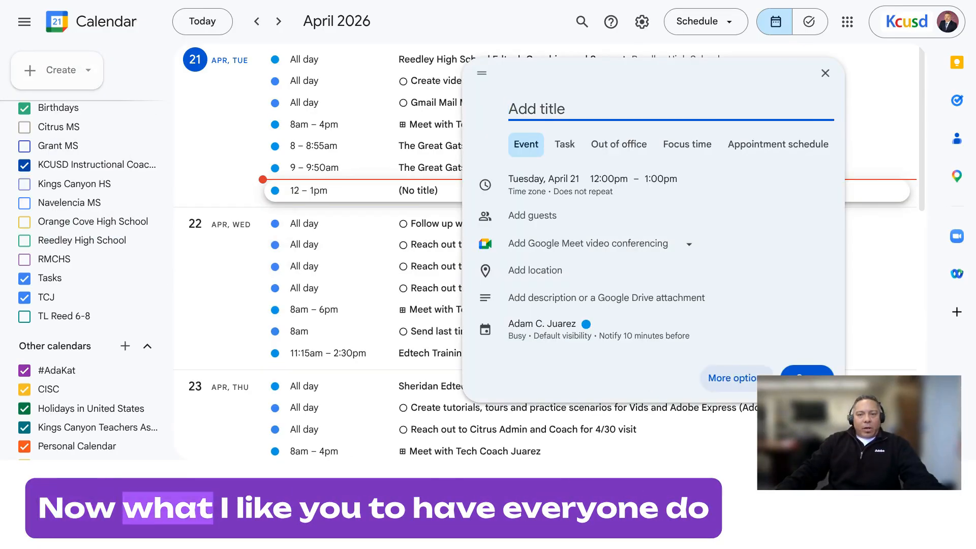
left_click(723, 378)
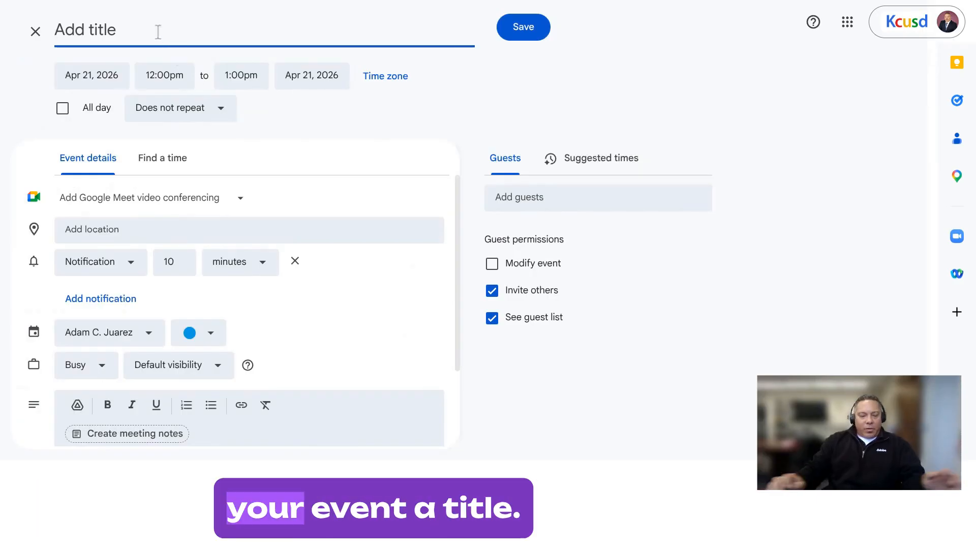
type("Admin Team Meeting")
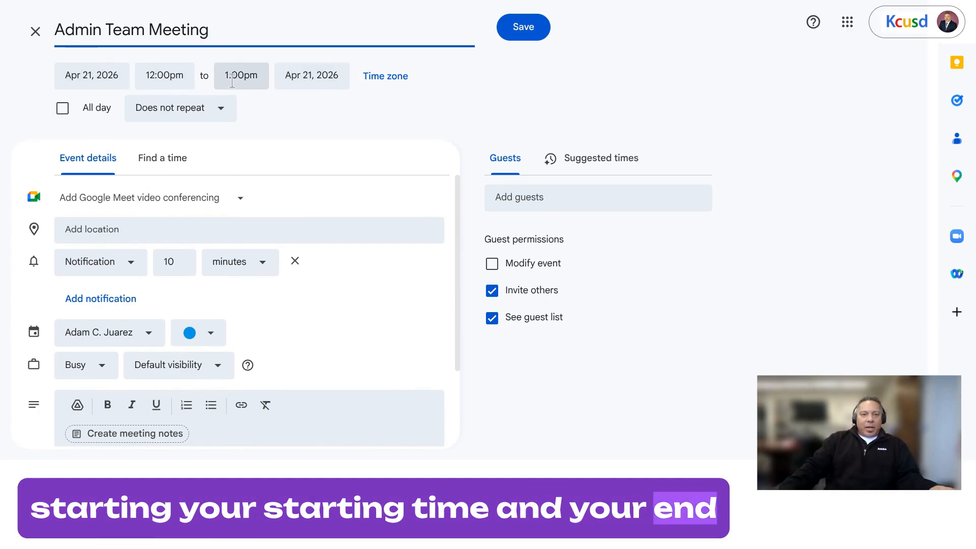
Step: Make the event all-day and set its end date to April 23, 2026
left_click(63, 108)
left_click(186, 75)
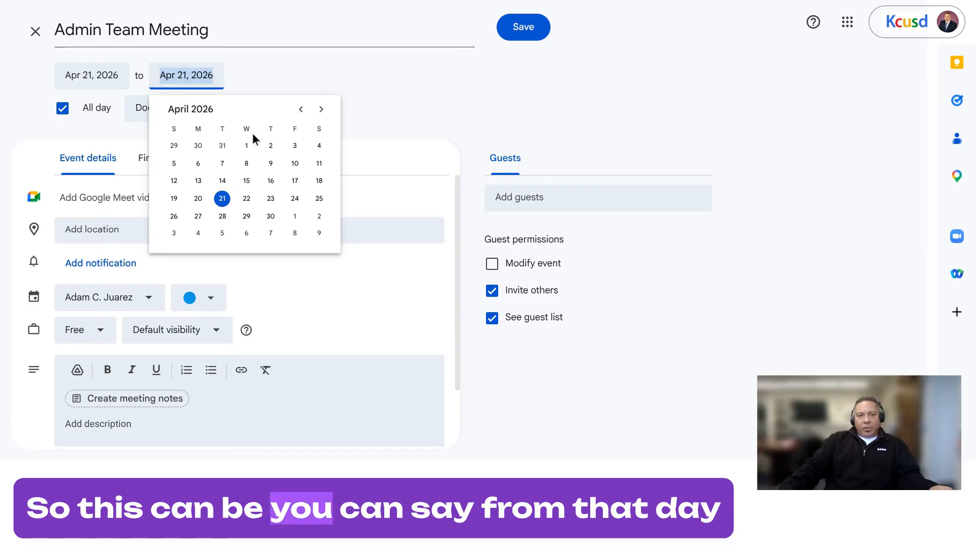
left_click(271, 199)
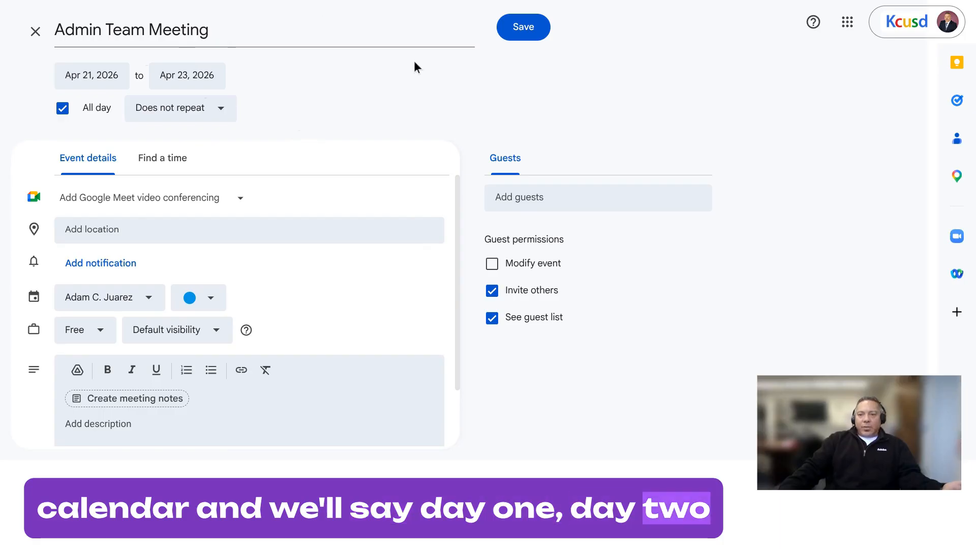
Step: Turn off the all-day setting and set the event's start time to 12:30pm
left_click(66, 110)
left_click(167, 77)
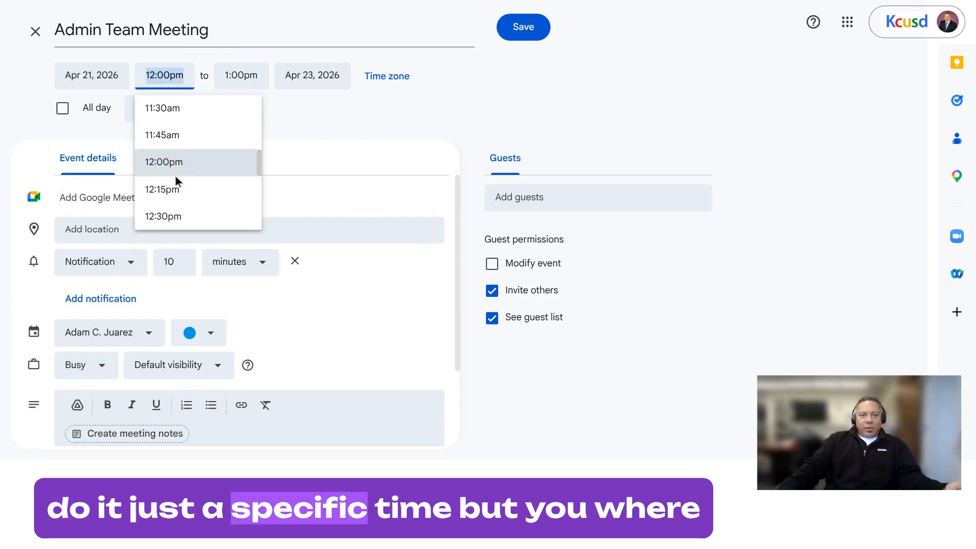
left_click(168, 214)
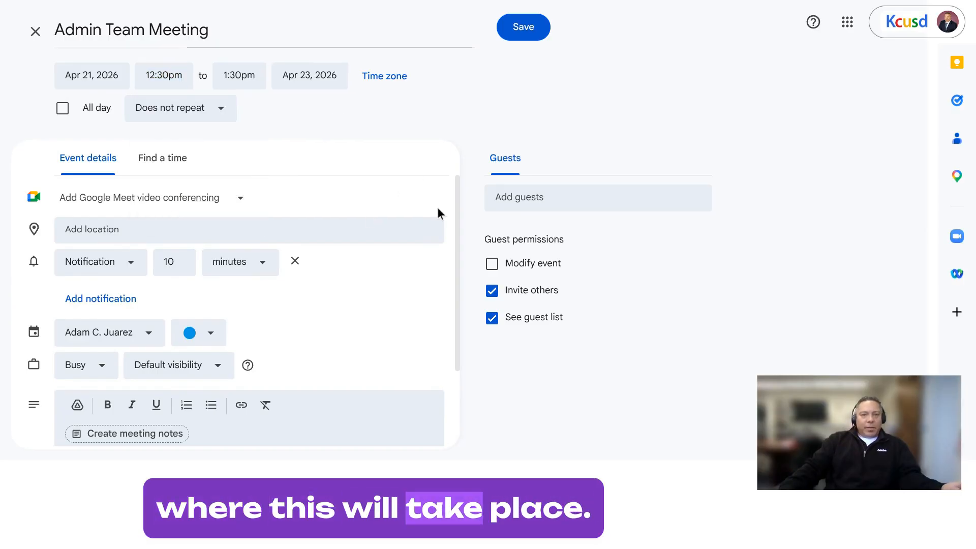
Step: Set up a custom weekly recurrence for the event that repeats on Monday, Wednesday and Friday instead of Tuesday
scroll(432, 212, "down", 2)
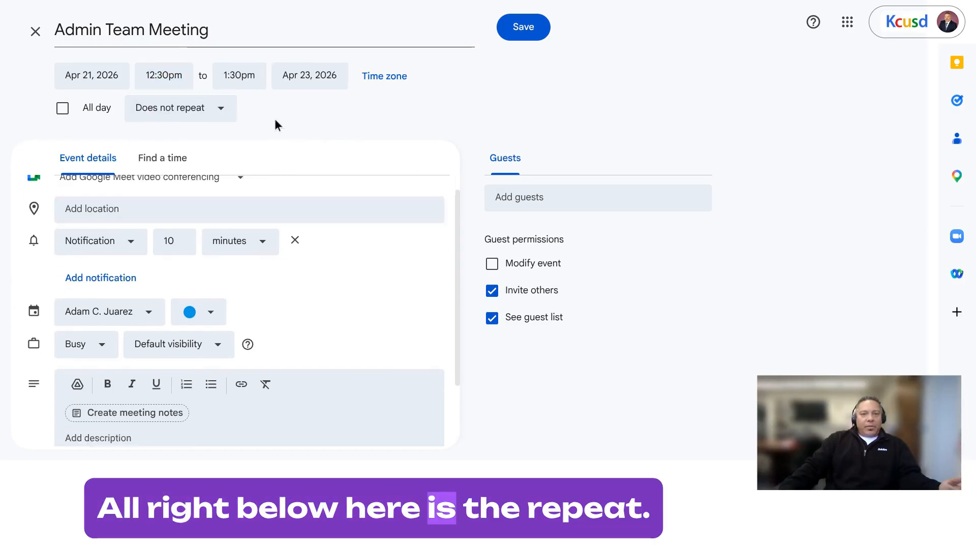
left_click(216, 118)
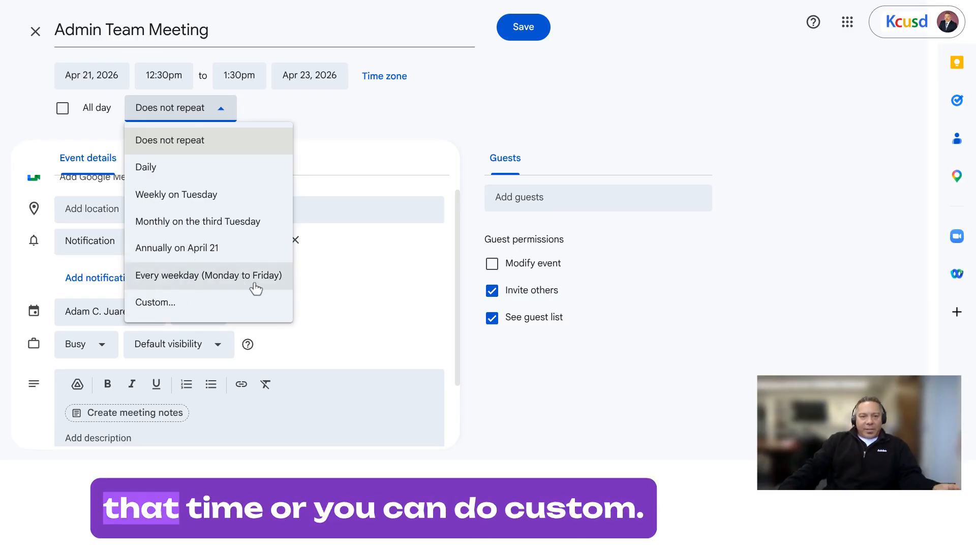
left_click(177, 309)
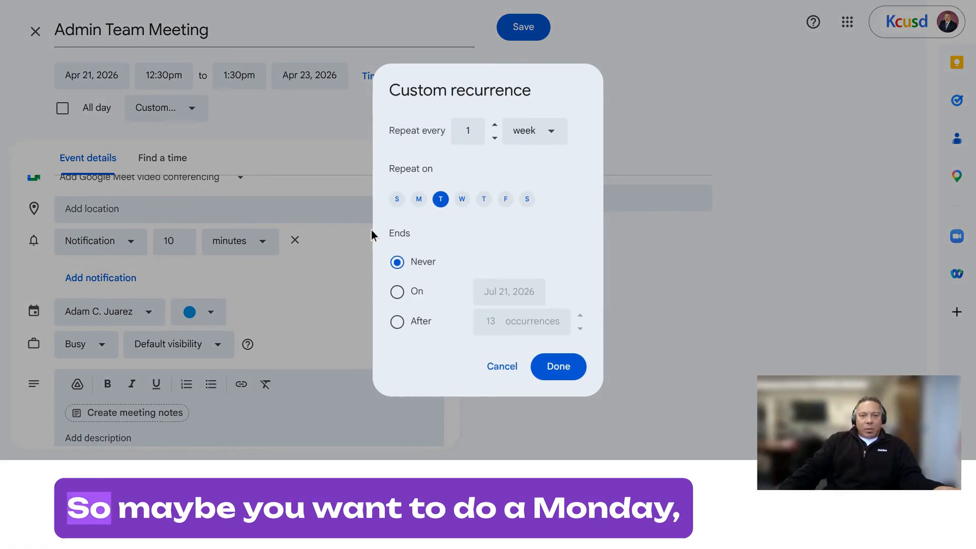
left_click(418, 199)
left_click(441, 199)
left_click(462, 200)
left_click(505, 200)
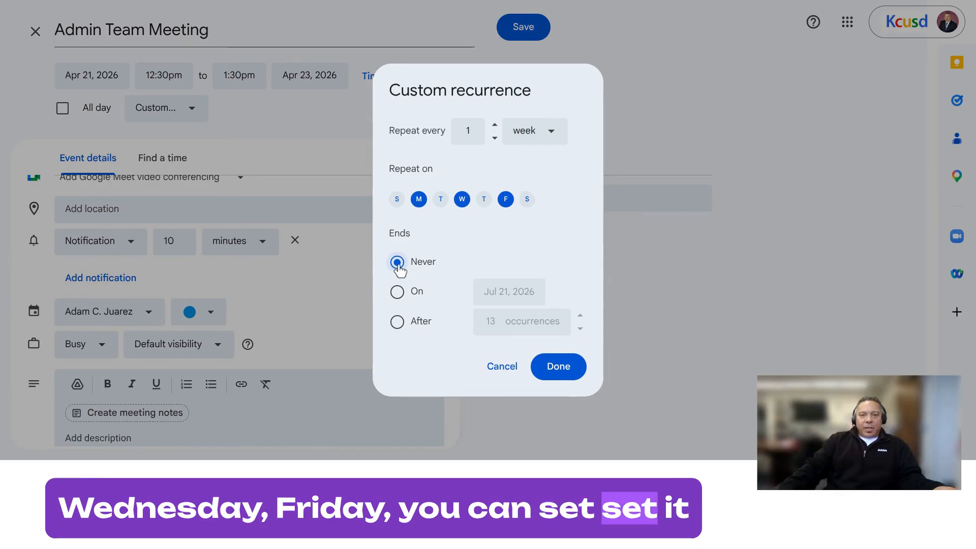
Step: End the recurrence on June 11, 2026 and apply the custom repeat settings
left_click(409, 295)
left_click(508, 292)
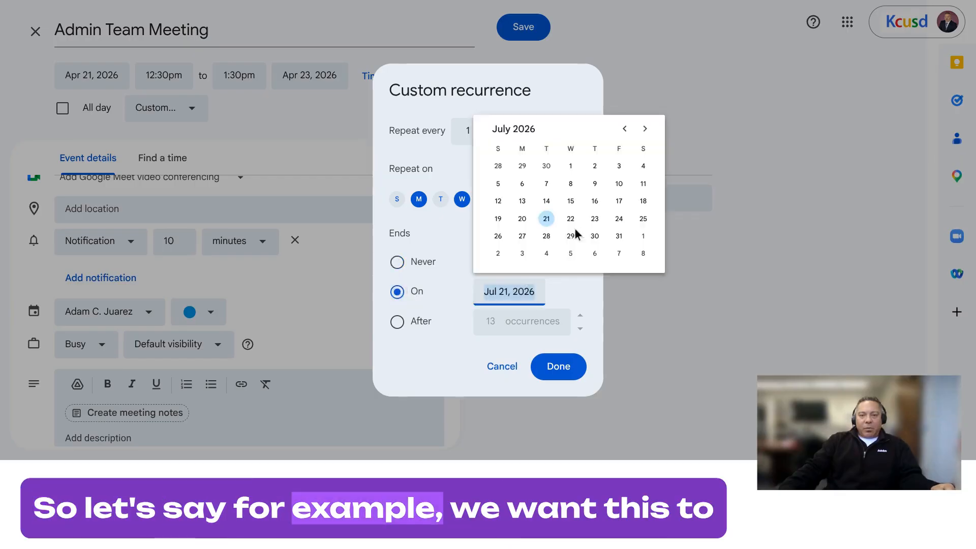
left_click(625, 130)
left_click(595, 184)
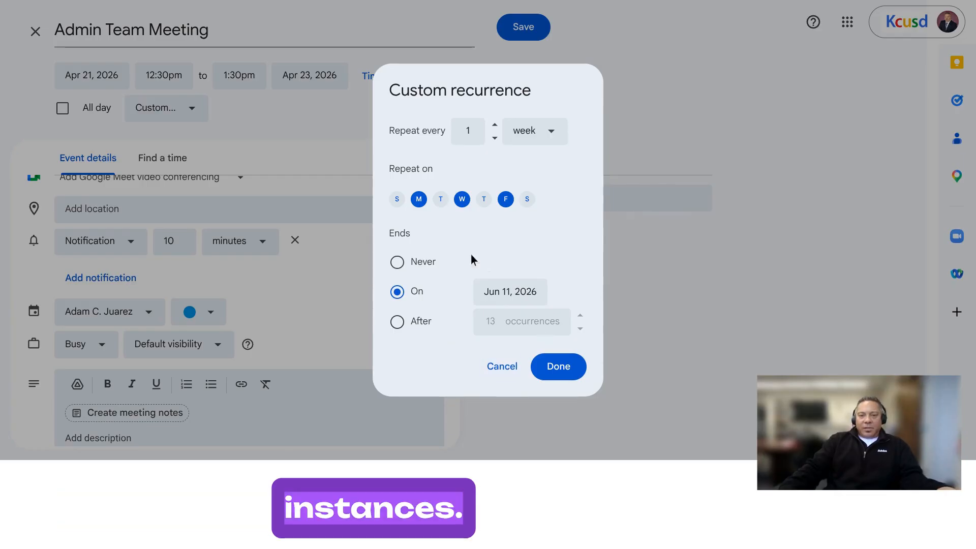
left_click(562, 370)
Step: Add Google Meet video conferencing to the event
scroll(343, 383, "up", 1)
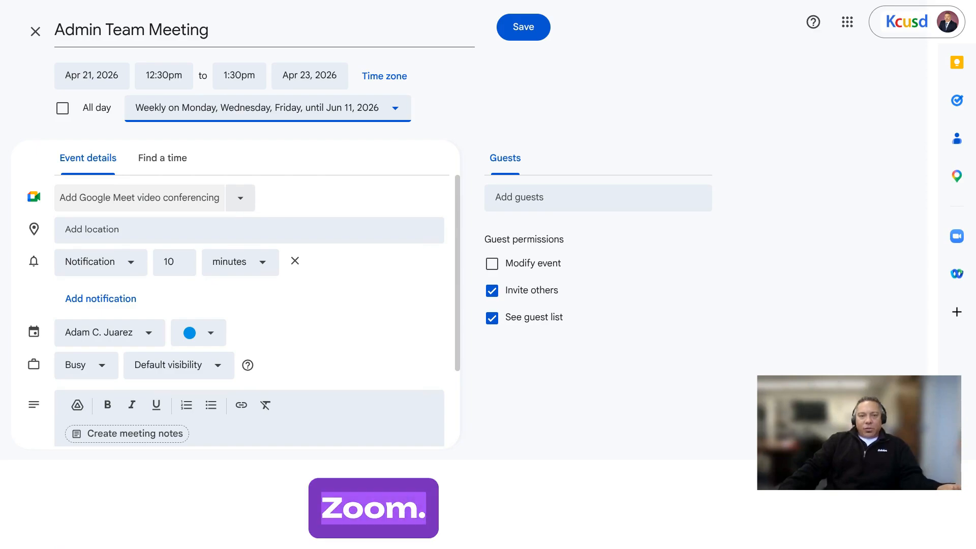
left_click(175, 203)
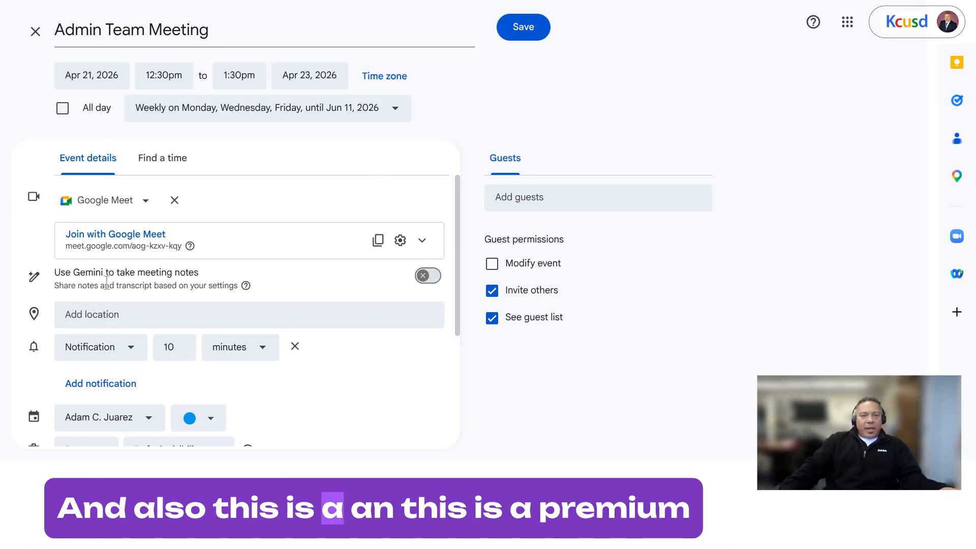
mouse_move(250, 289)
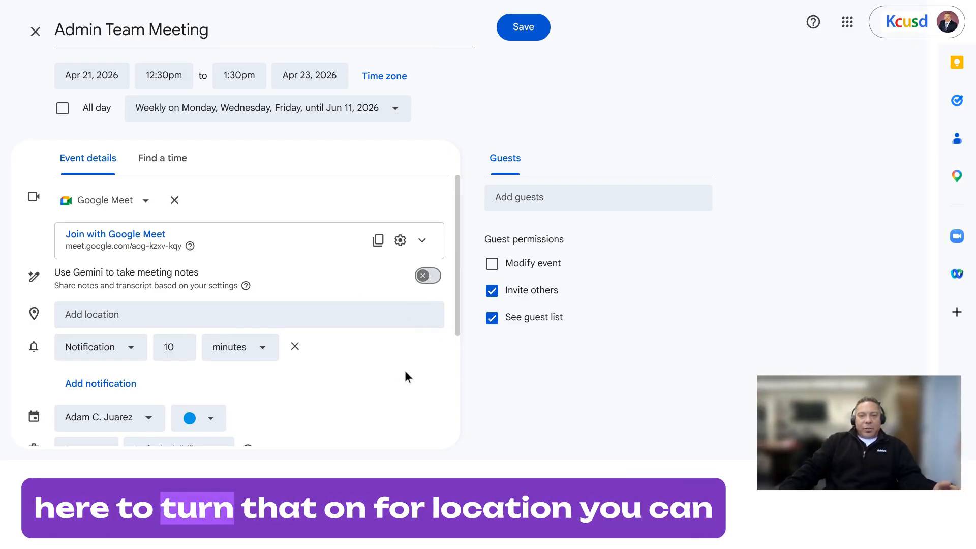
Step: Set the event's location to the suggested Reedley High School on West North Avenue
scroll(412, 376, "down", 2)
left_click(338, 243)
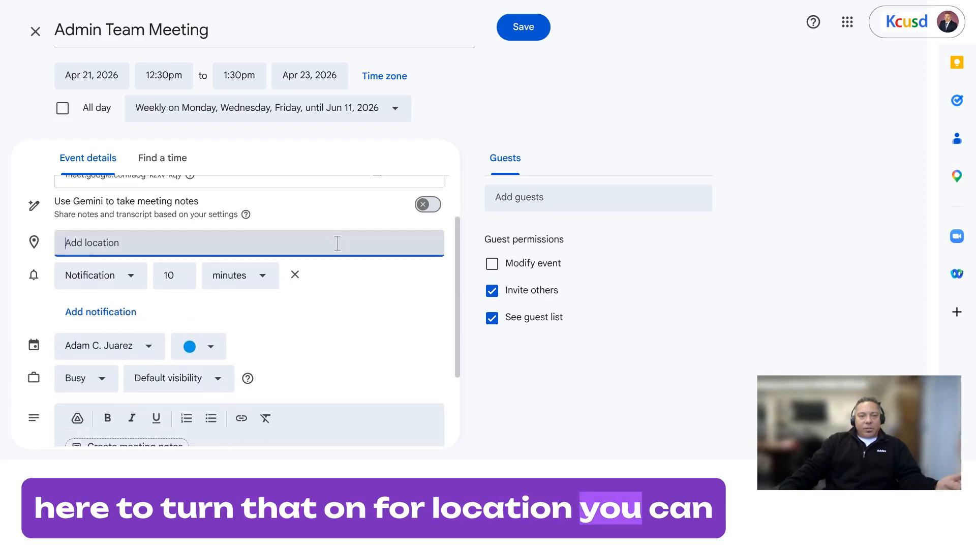
type("Reedley High")
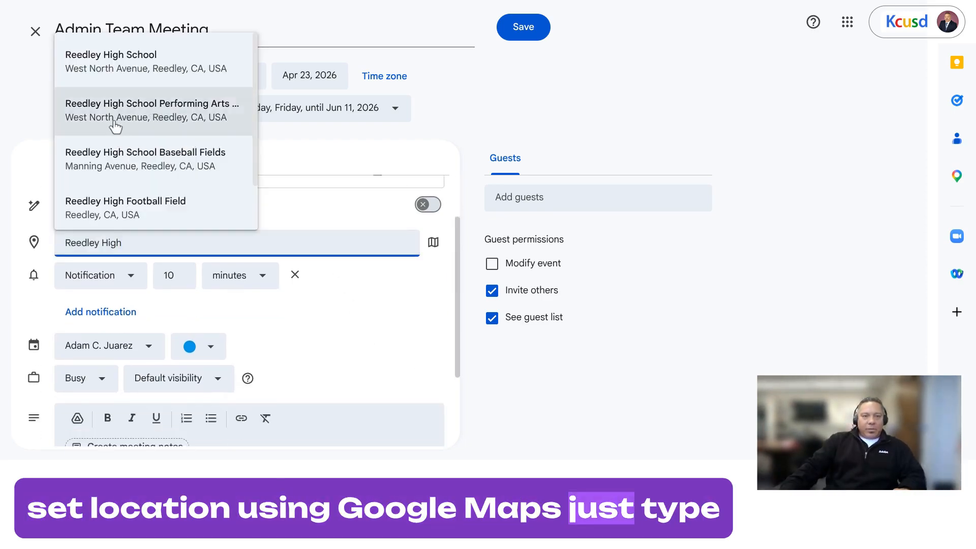
left_click(129, 62)
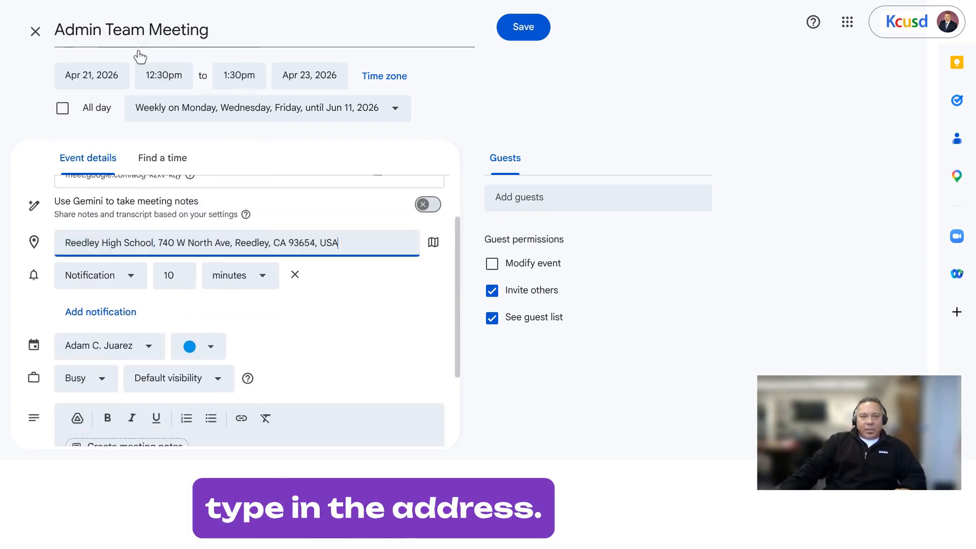
Step: Add a second notification to the event, set to 2 days in advance
scroll(341, 340, "down", 3)
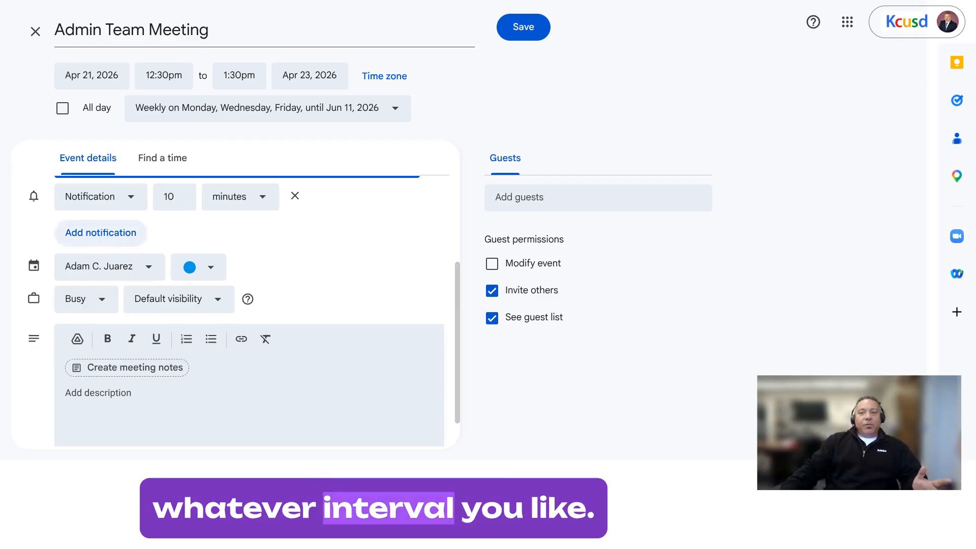
left_click(120, 242)
left_click(175, 232)
type("2")
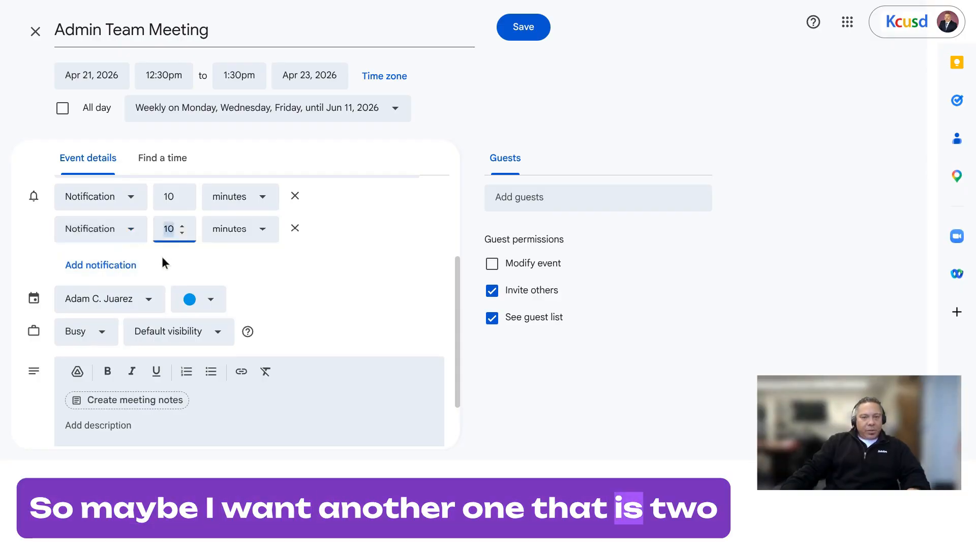
left_click(219, 236)
left_click(247, 327)
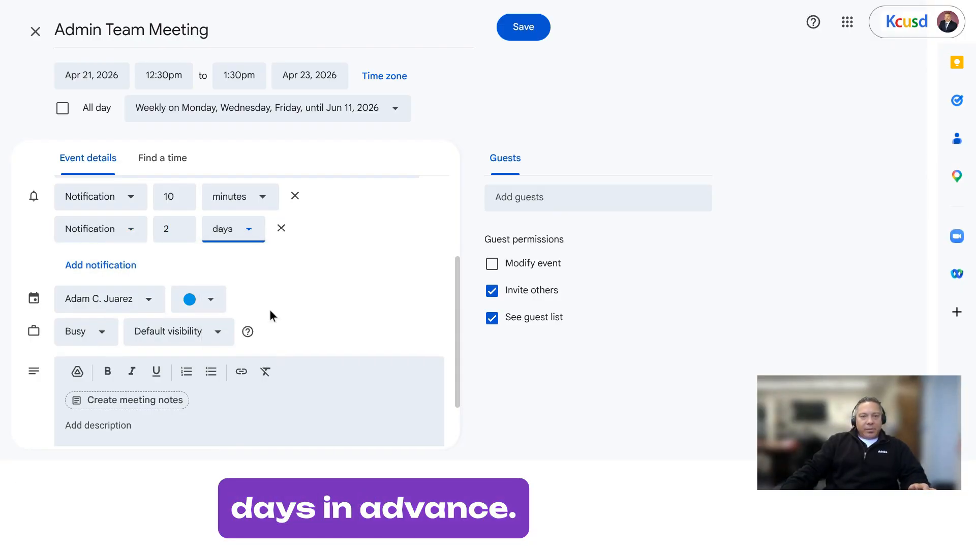
Step: Add a third notification to the event, set to 2 hours in advance
left_click(101, 265)
double_click(160, 266)
type("2")
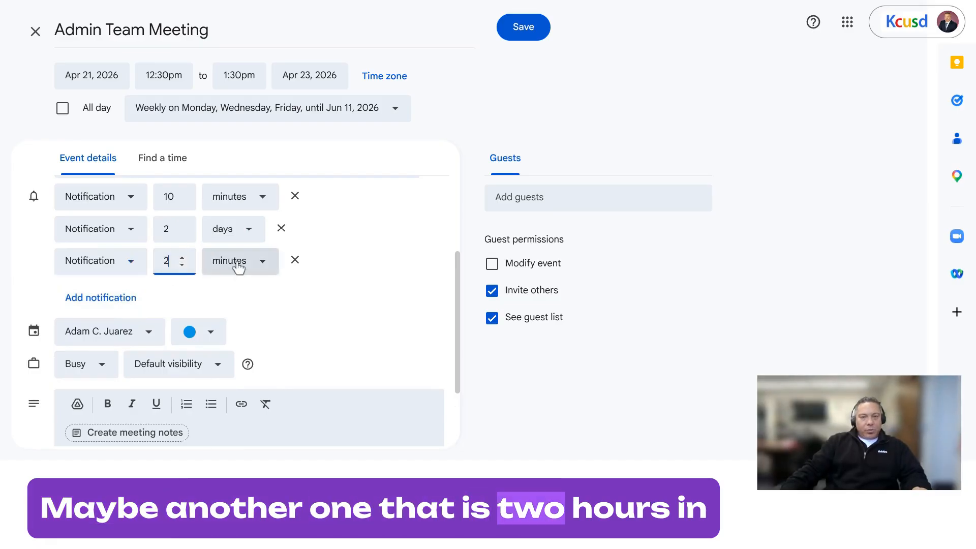
left_click(239, 267)
left_click(263, 333)
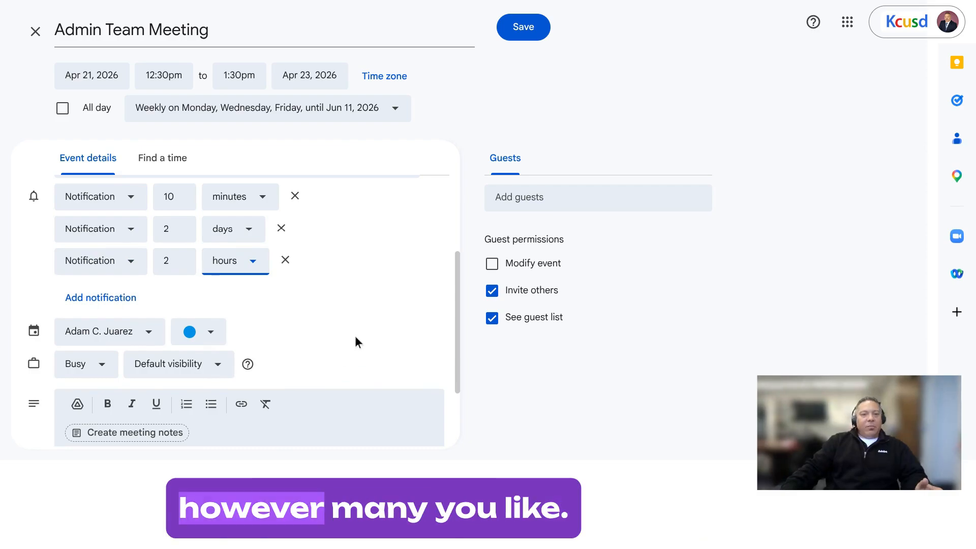
Step: Look through the calendars the event can be added to, keeping the current calendar
scroll(354, 335, "down", 2)
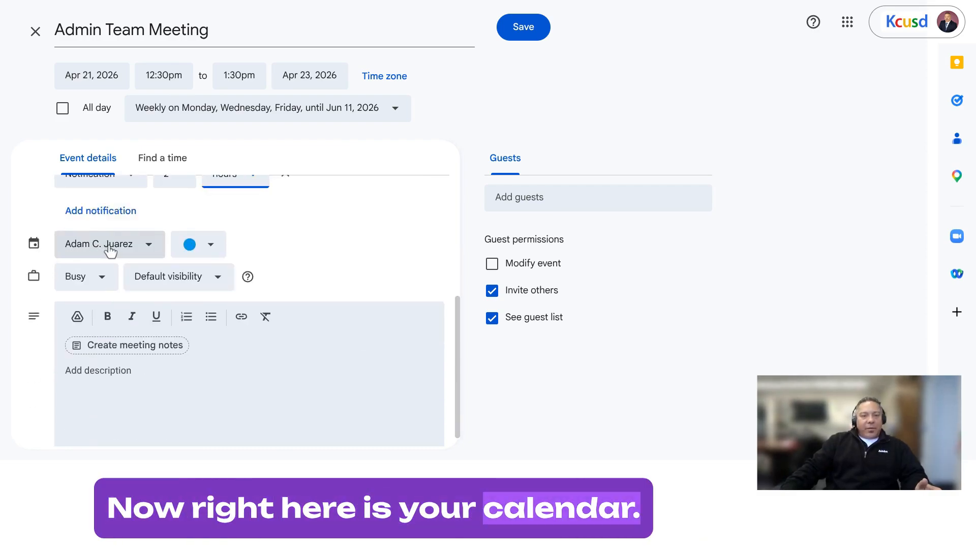
left_click(107, 246)
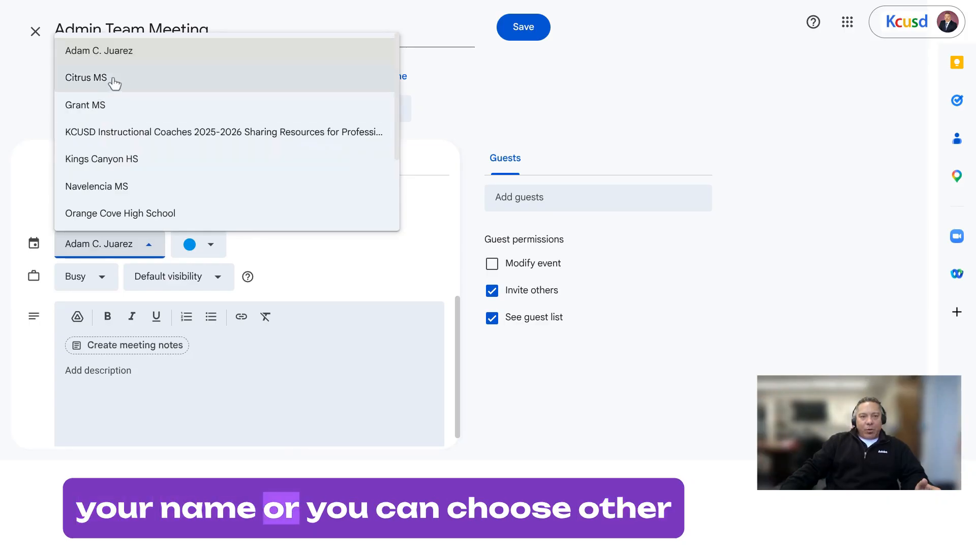
scroll(152, 216, "down", 1)
scroll(157, 211, "down", 1)
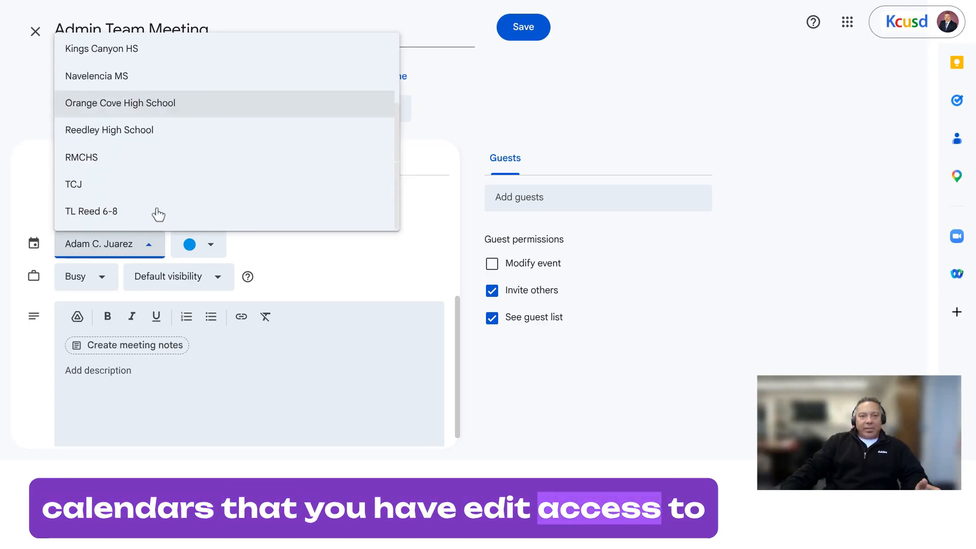
scroll(166, 216, "up", 2)
left_click(455, 113)
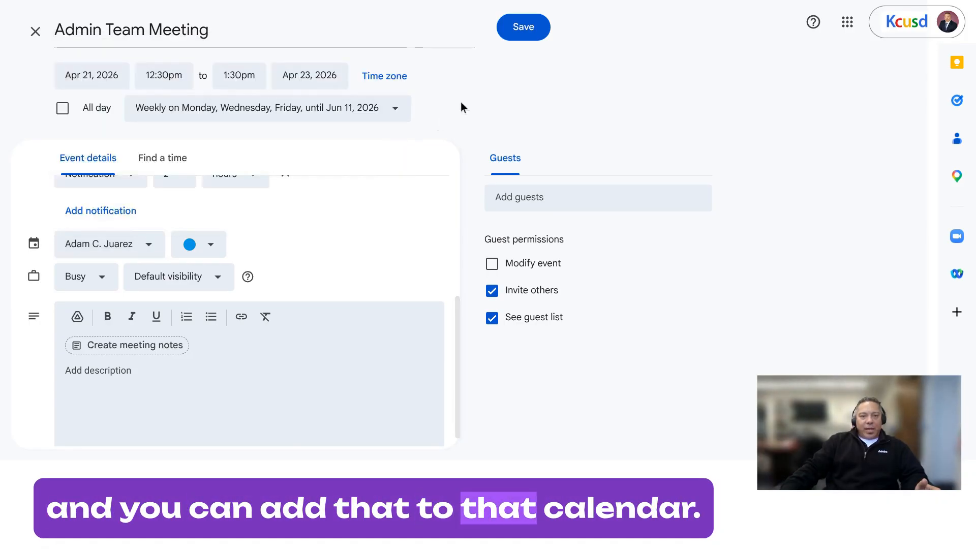
Step: Color-code the event yellow and set its availability to Busy
left_click(199, 244)
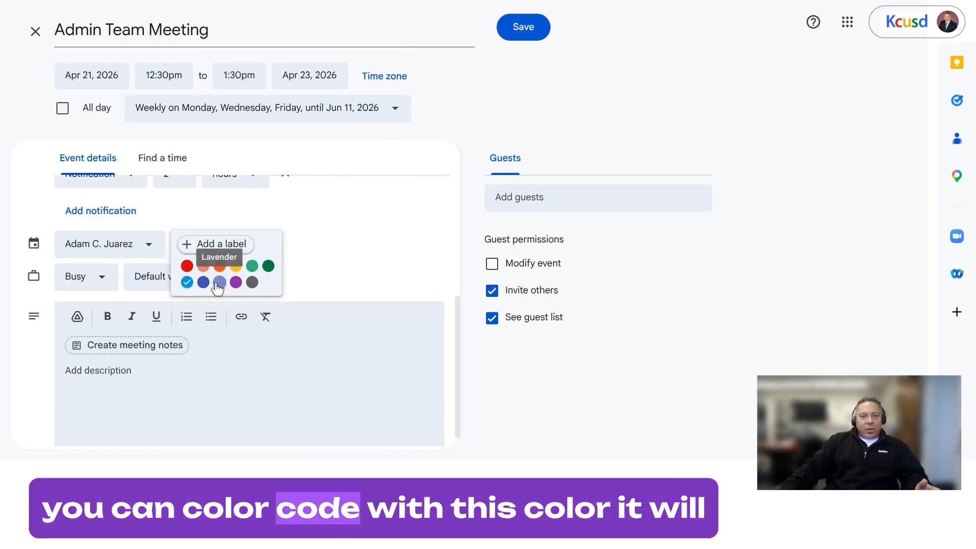
left_click(236, 268)
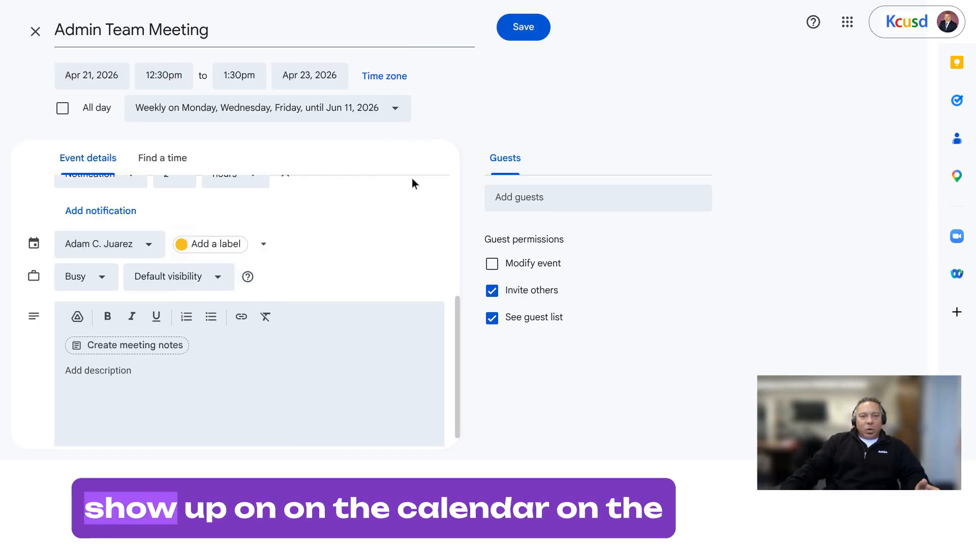
scroll(407, 259, "down", 1)
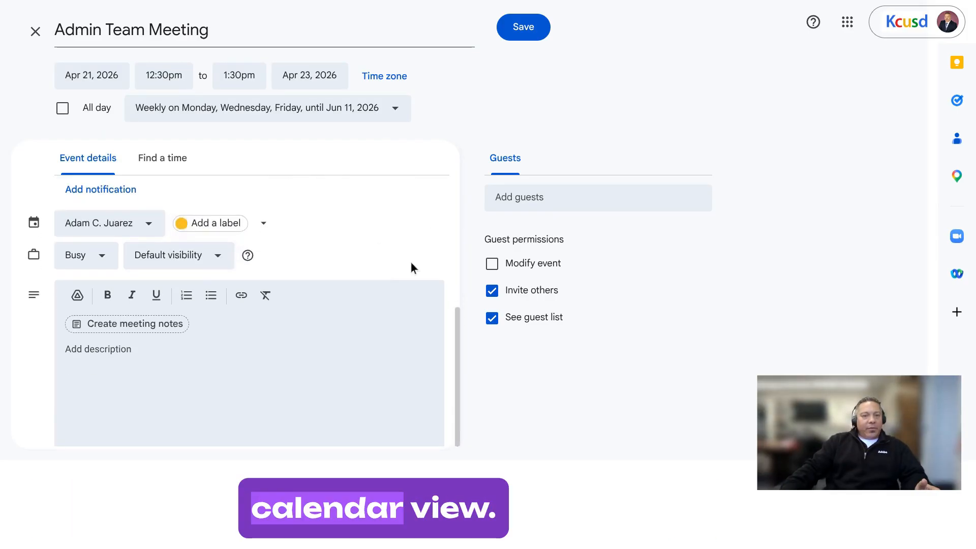
left_click(96, 262)
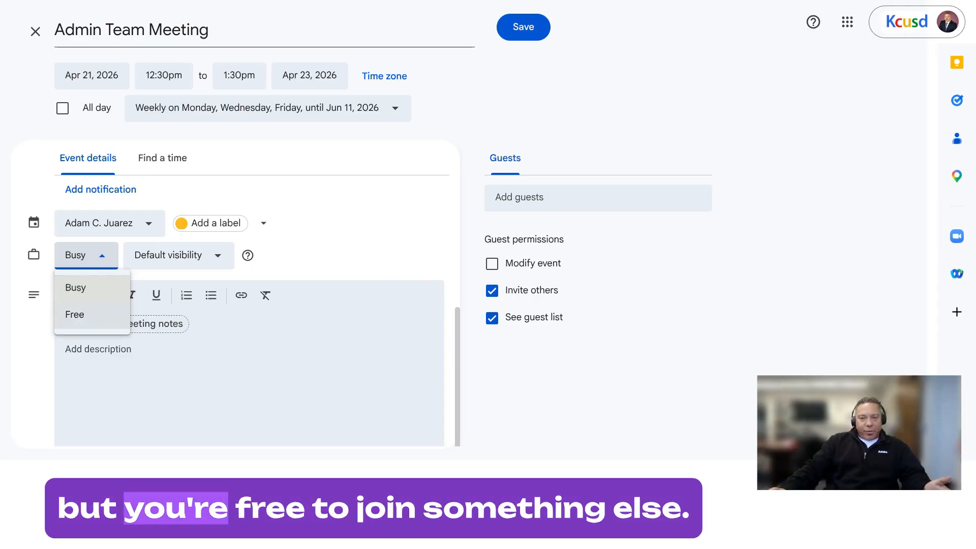
left_click(76, 288)
Step: Review the event's visibility options, keeping the default visibility
left_click(197, 259)
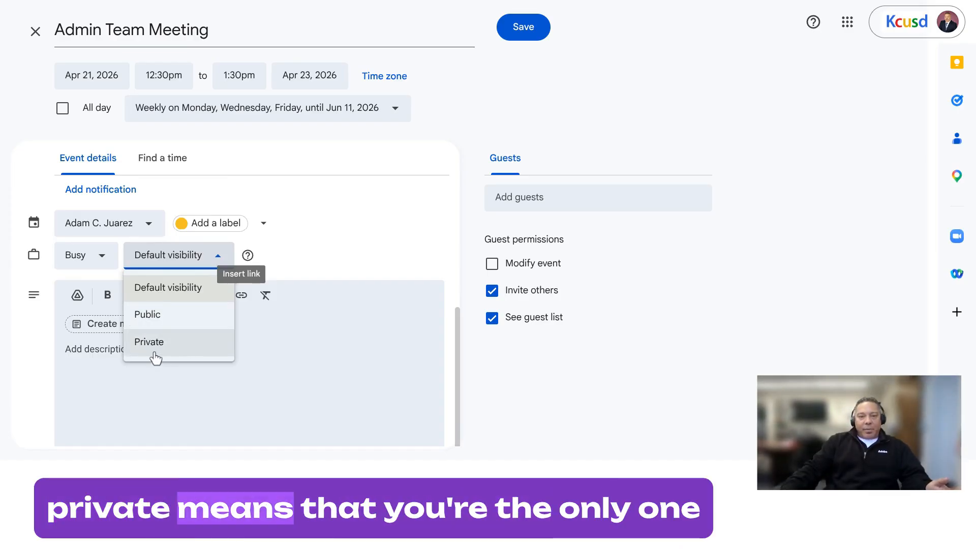
left_click(340, 259)
scroll(287, 331, "down", 1)
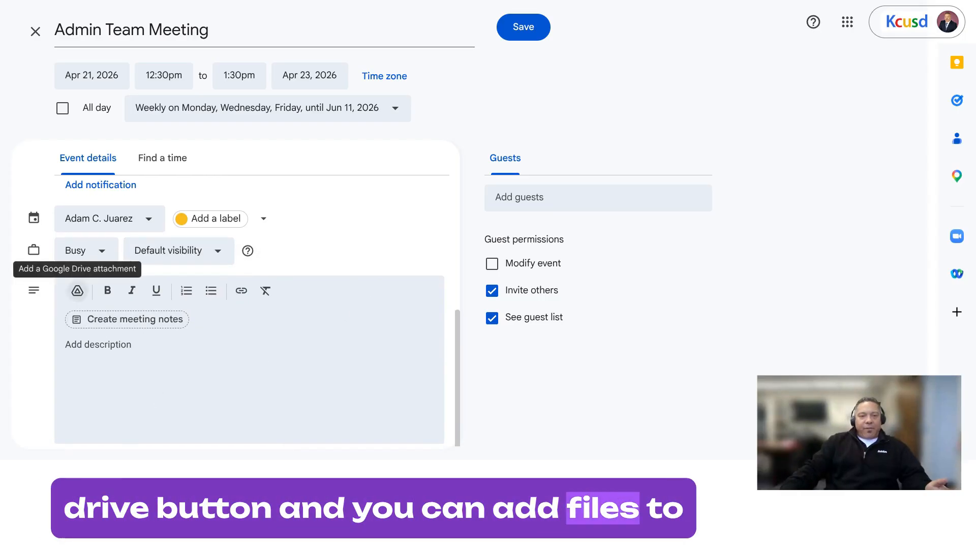
Step: Attach the Google Drive document "Meeting started 2026/04/20 14:01 PDT - Notes by Gemini" to the event description
left_click(79, 291)
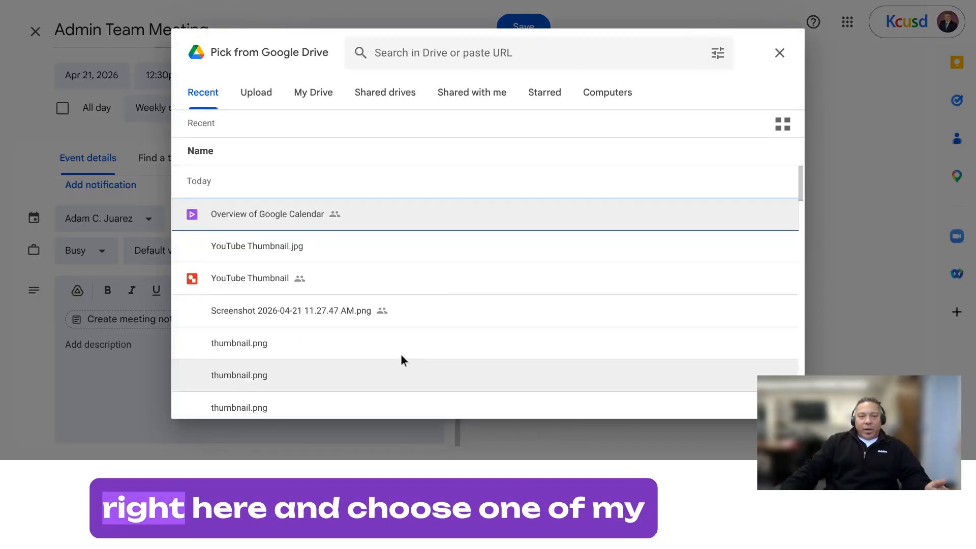
scroll(457, 303, "down", 4)
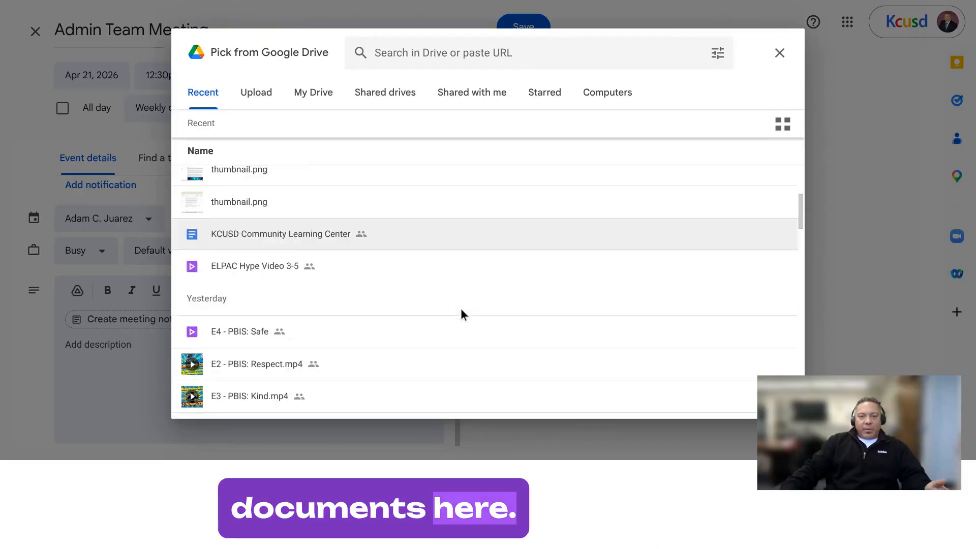
scroll(461, 310, "down", 3)
left_click(636, 399)
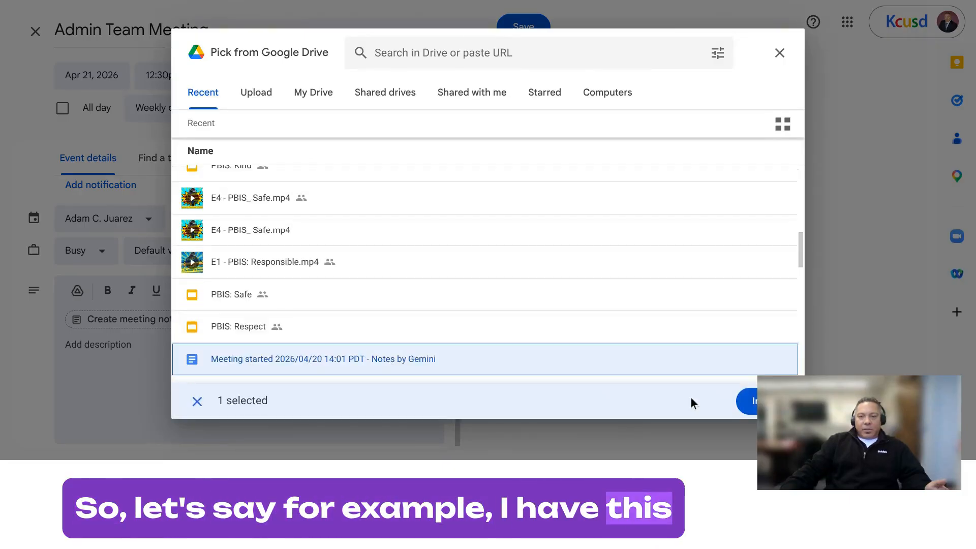
left_click(745, 401)
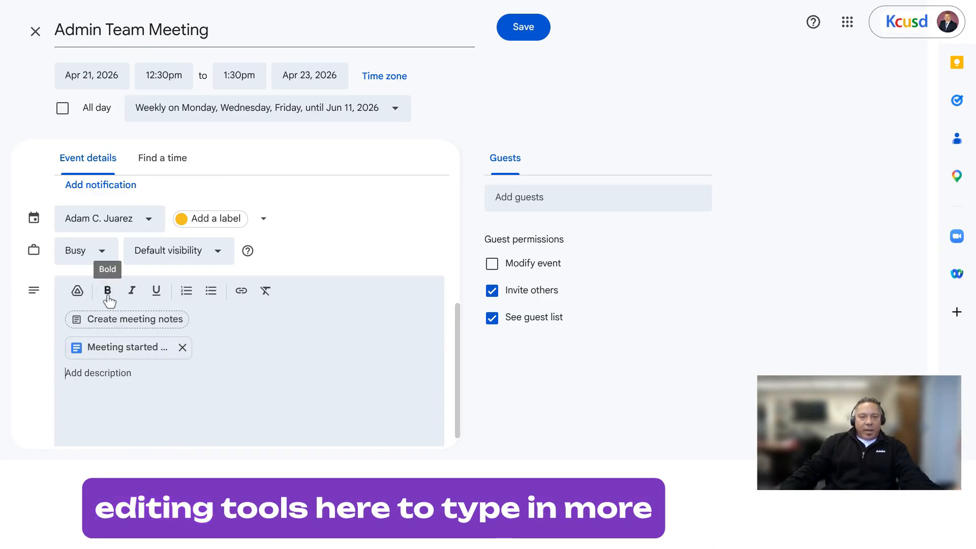
left_click(186, 371)
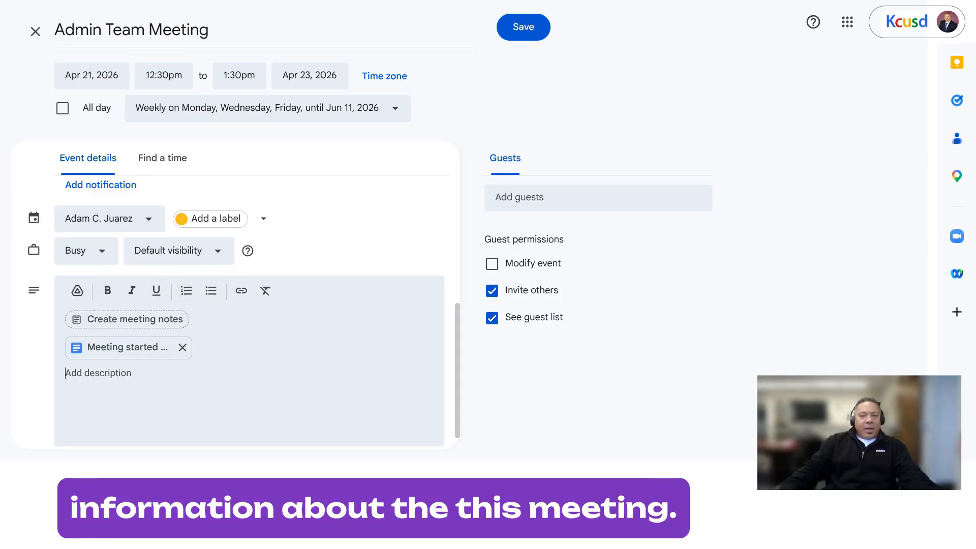
Step: Add a colleague as a guest, with permission to invite others and see the guest list but not to modify the event
left_click(537, 203)
left_click(555, 320)
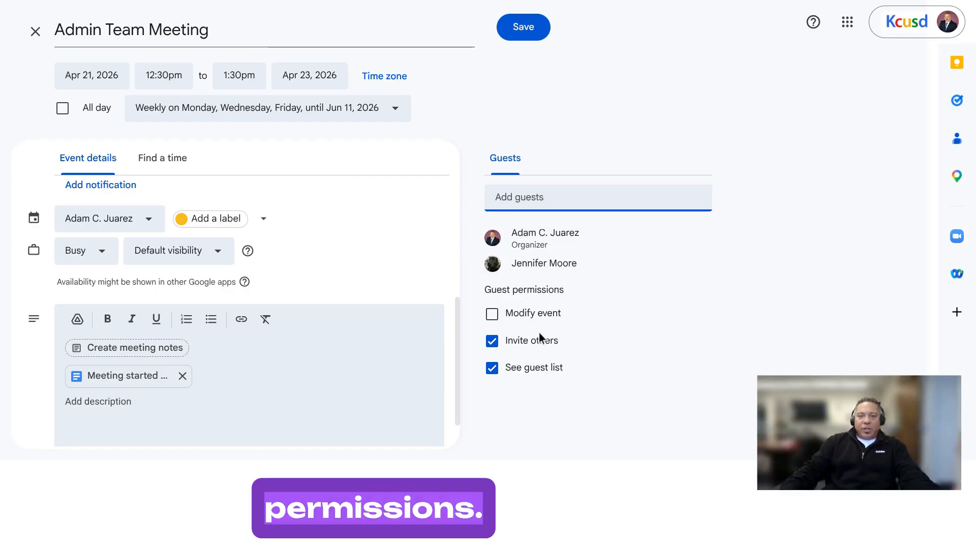
left_click(492, 374)
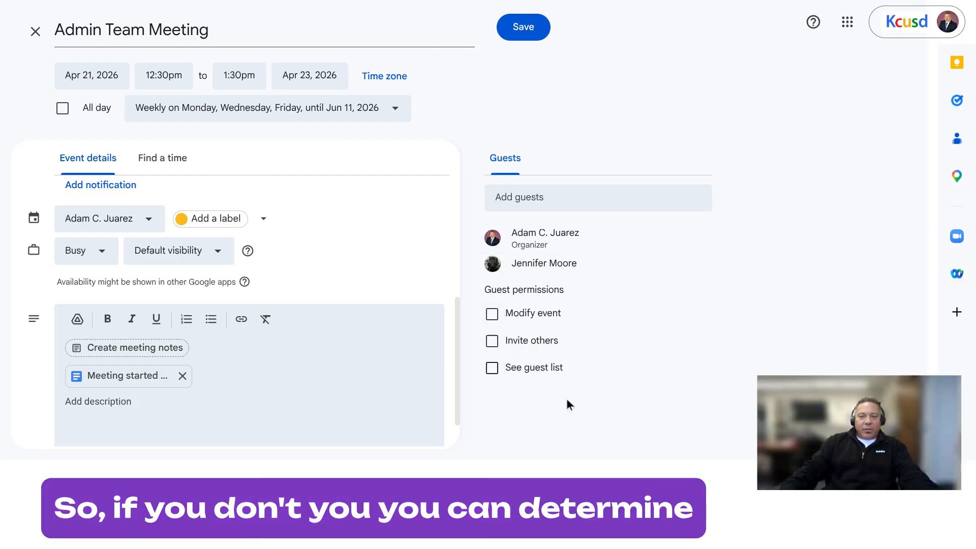
left_click(492, 368)
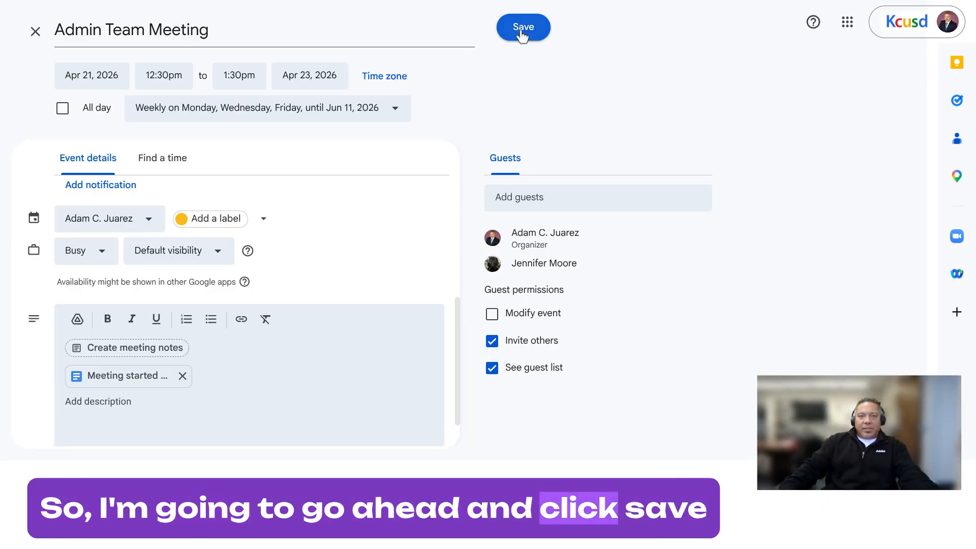
Step: Save the event with invitation emails sent to guests, sharing the attached notes with the guest as Viewer
left_click(522, 31)
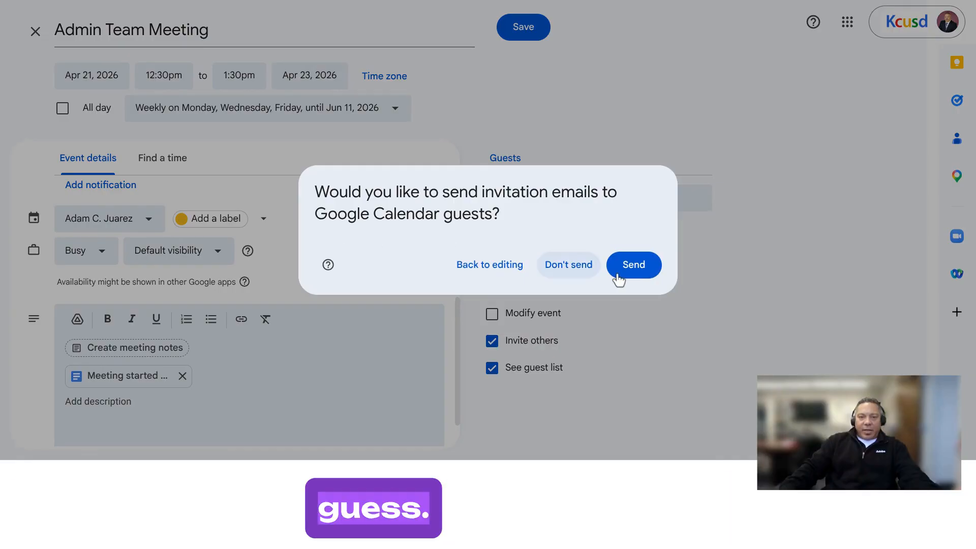
left_click(634, 265)
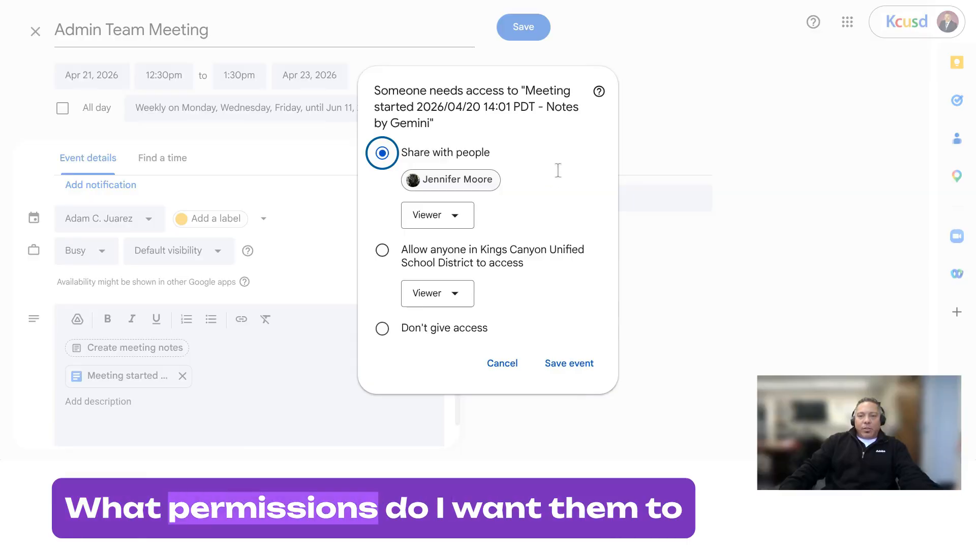
left_click(464, 221)
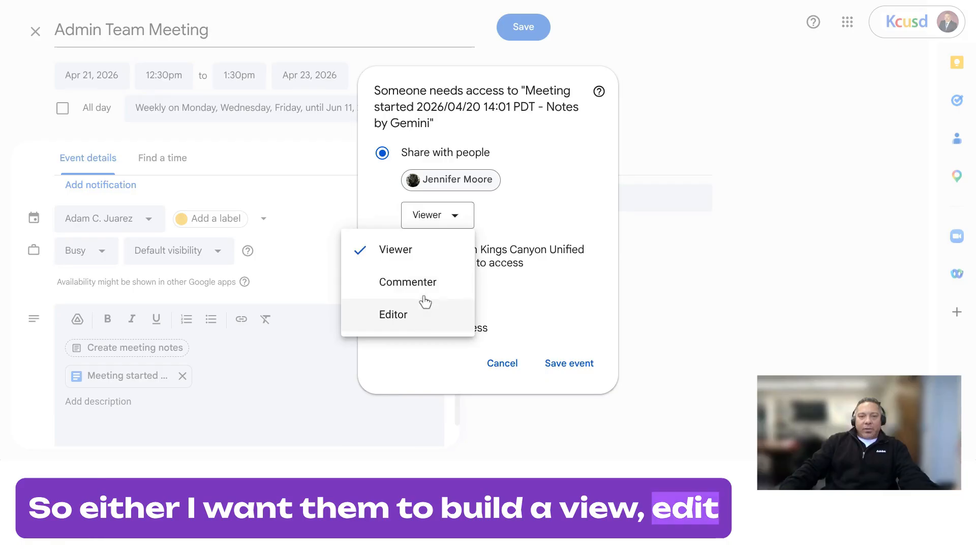
left_click(585, 207)
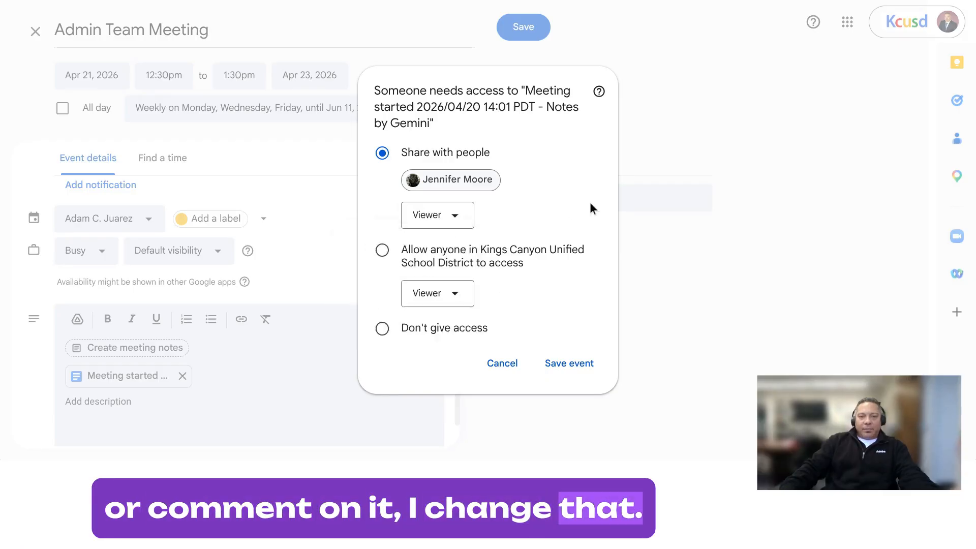